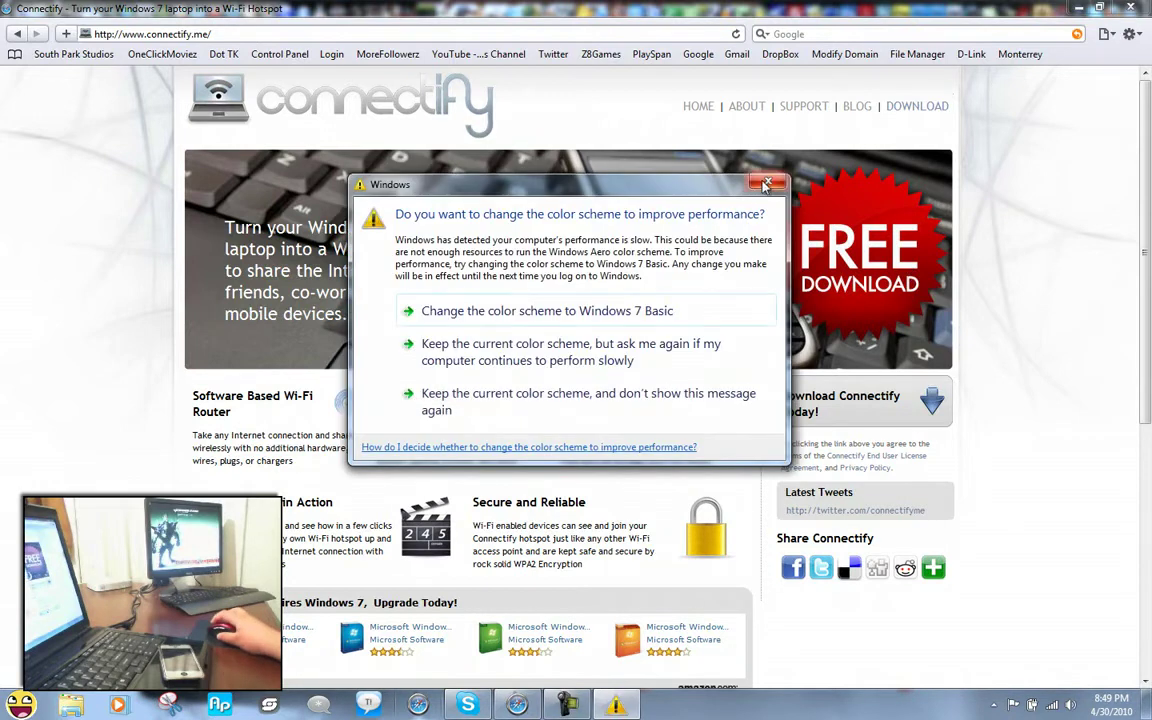
Start the free Connectify 1.2.0.14599 download from CNET Download.com's Thank you for downloading page
left_click(766, 184)
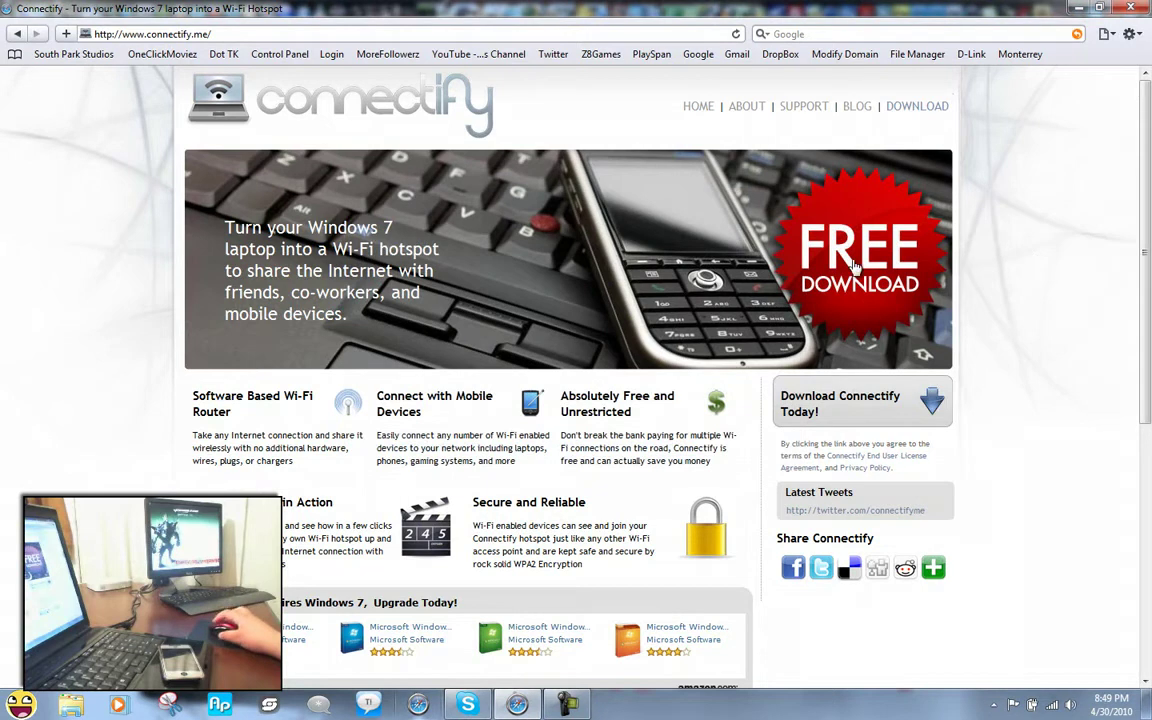
left_click(869, 285)
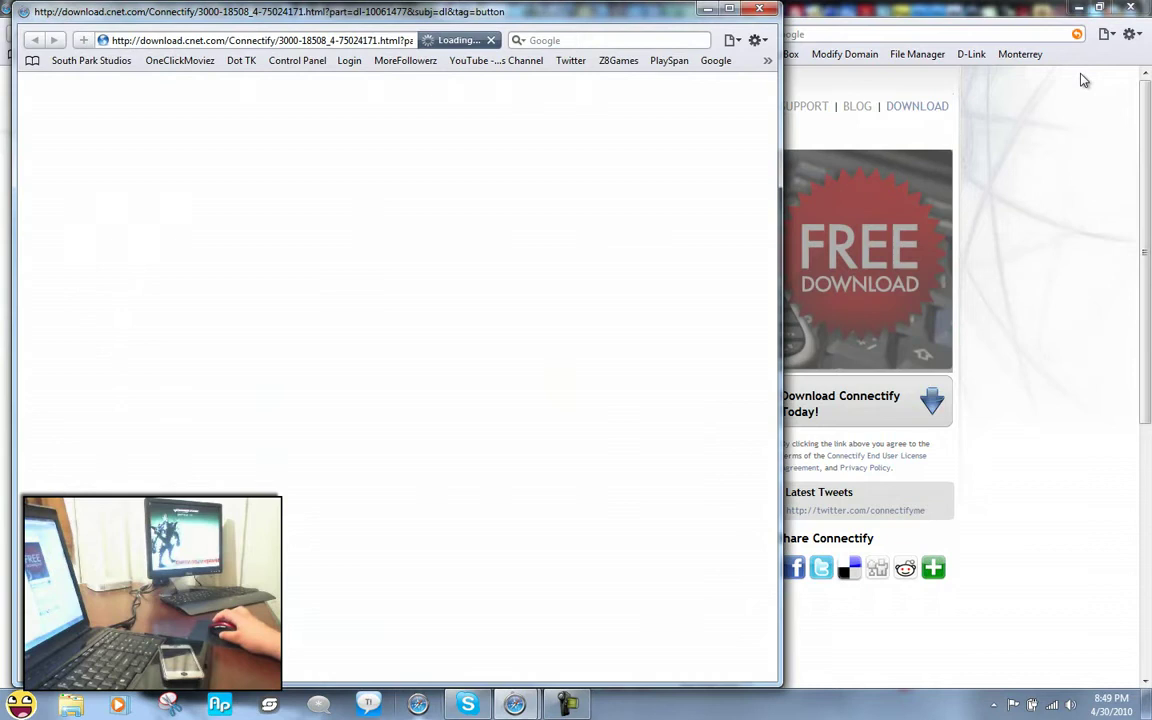
left_click(1141, 7)
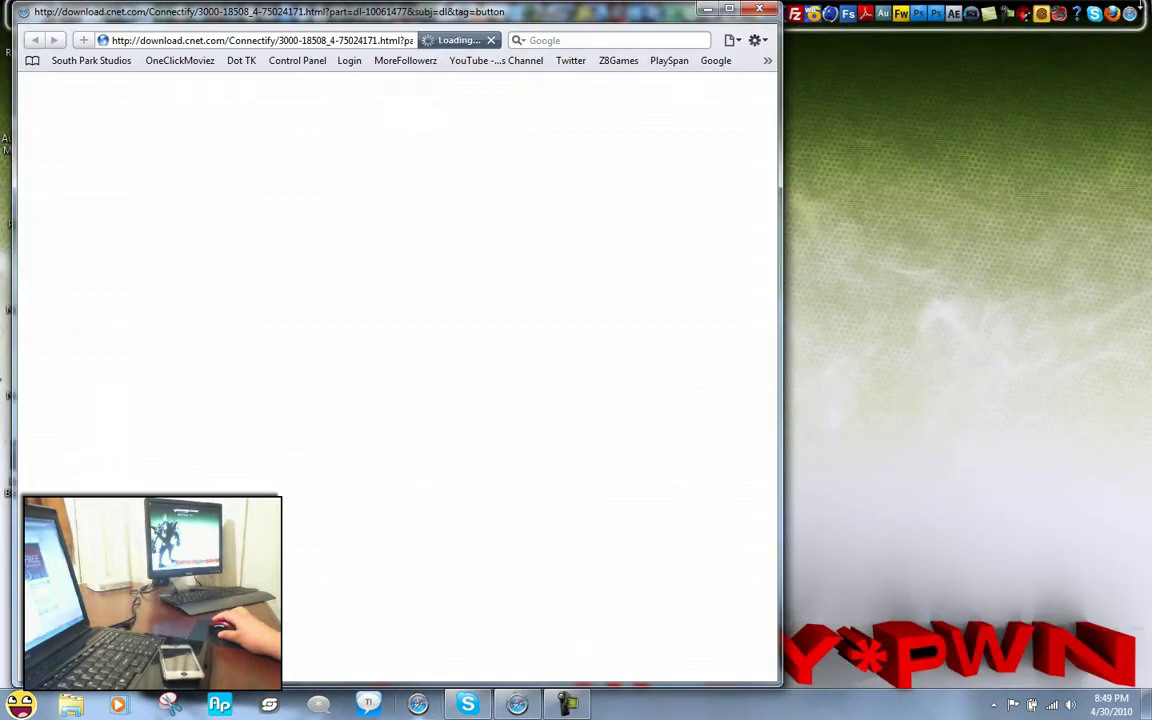
left_click(729, 9)
left_click(317, 326)
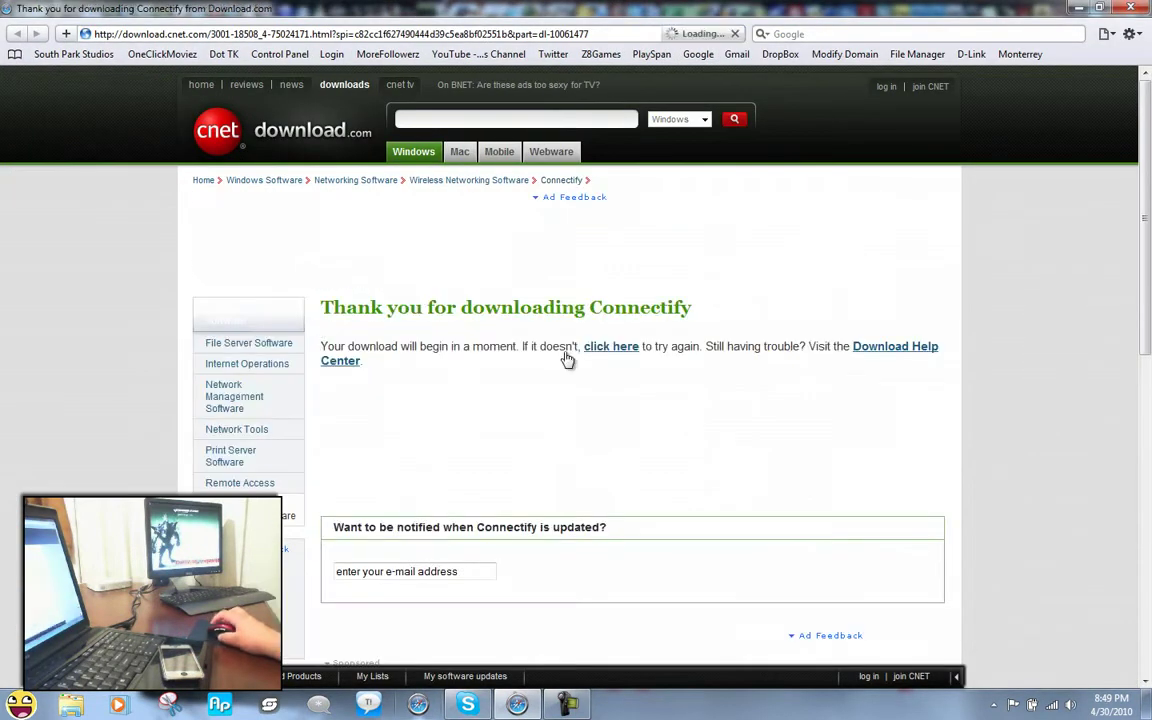
Run ConnectifyInstaller.exe past the unverified-publisher warning, then clear it from Safari's downloads list
left_click(609, 352)
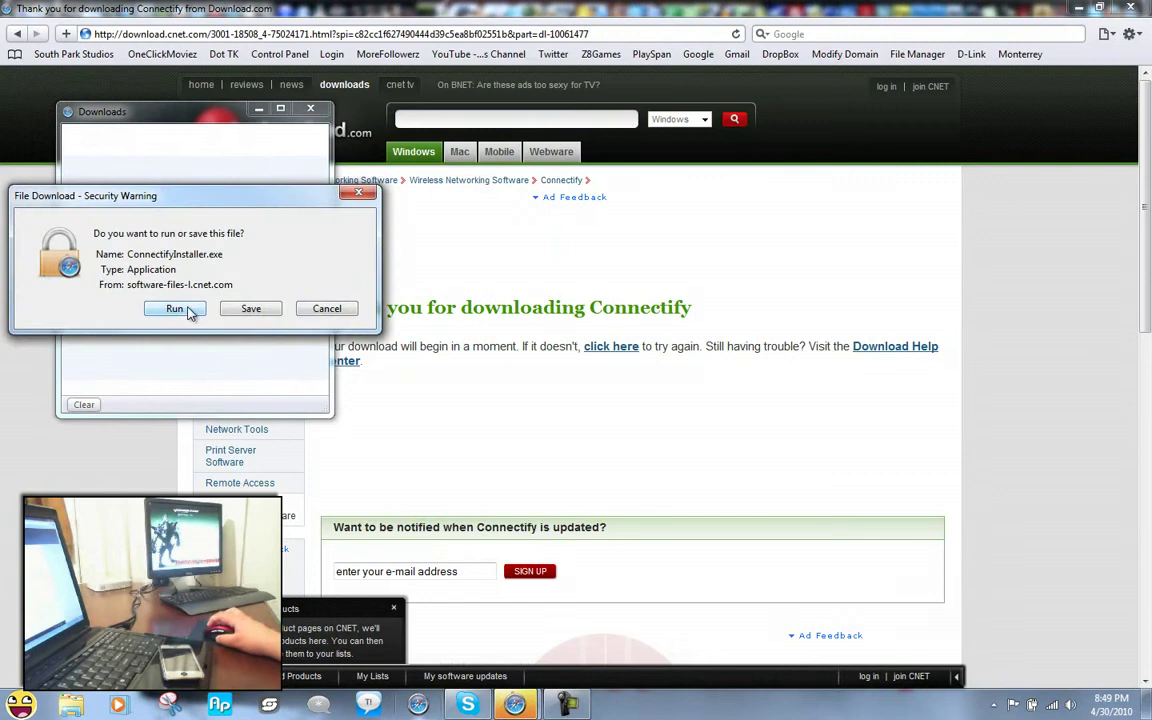
left_click(176, 309)
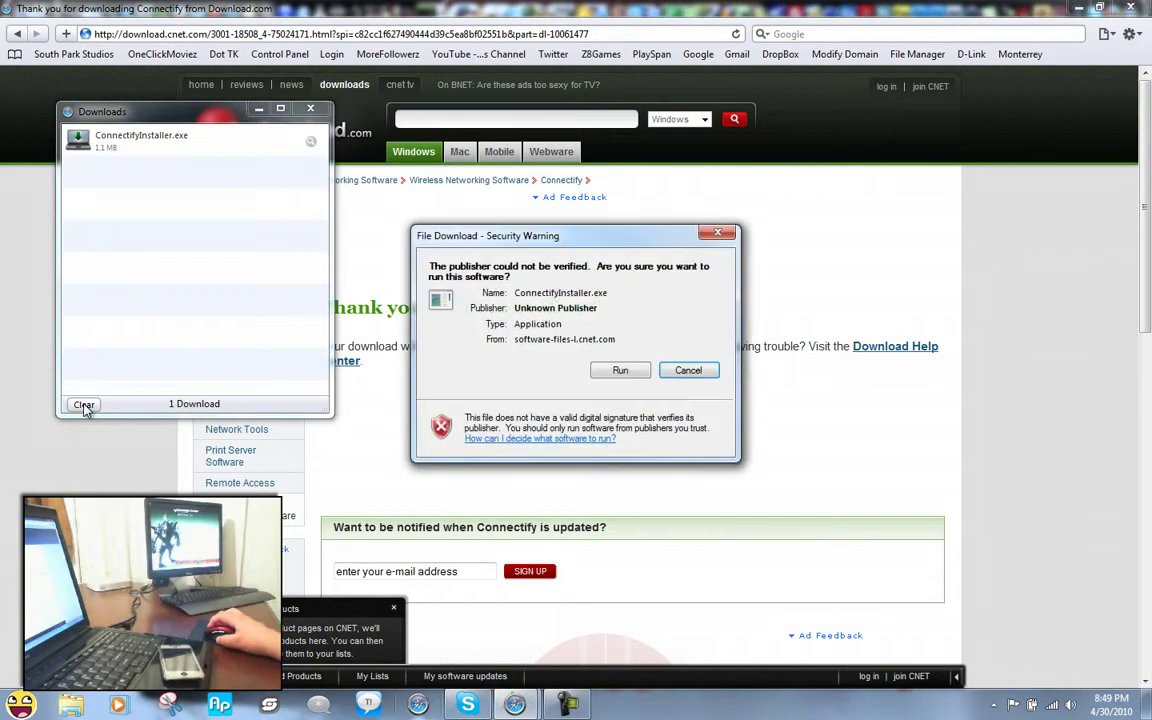
left_click(622, 371)
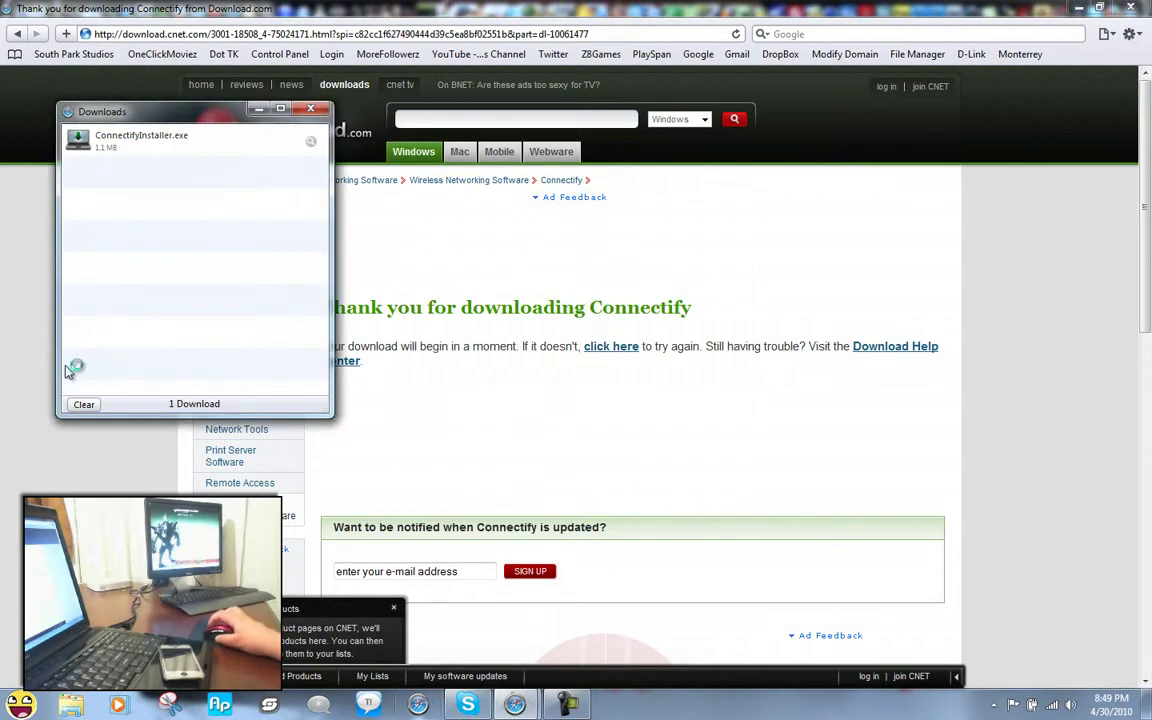
left_click(86, 405)
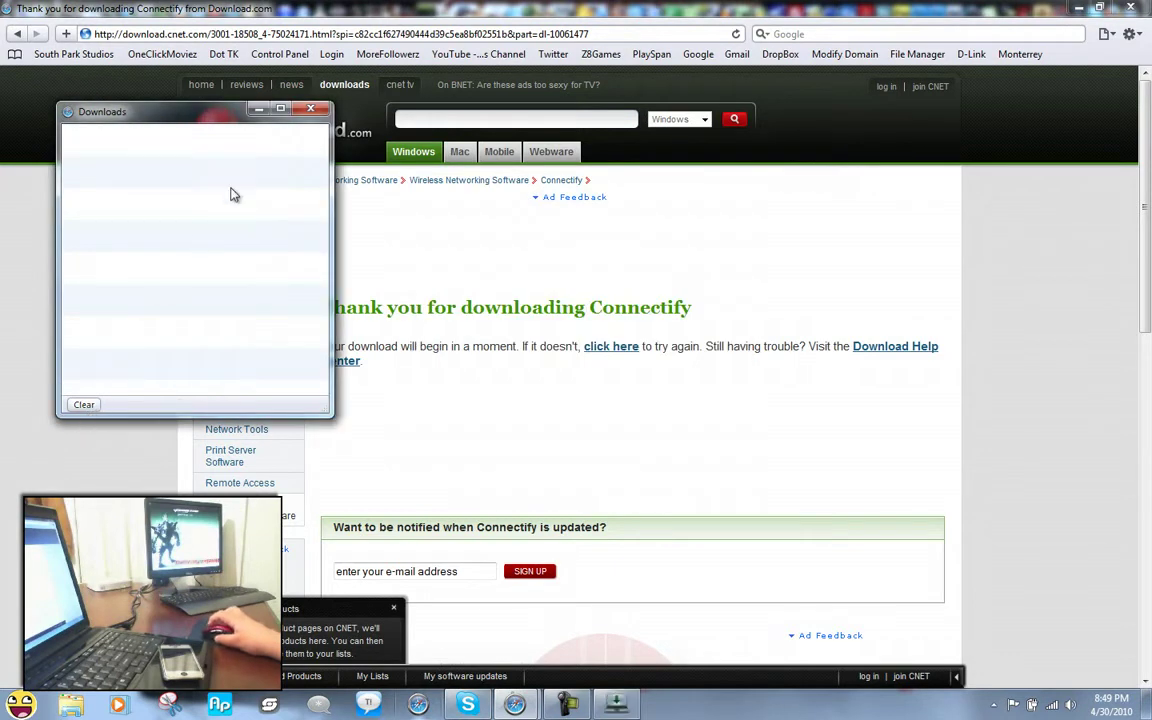
left_click(310, 108)
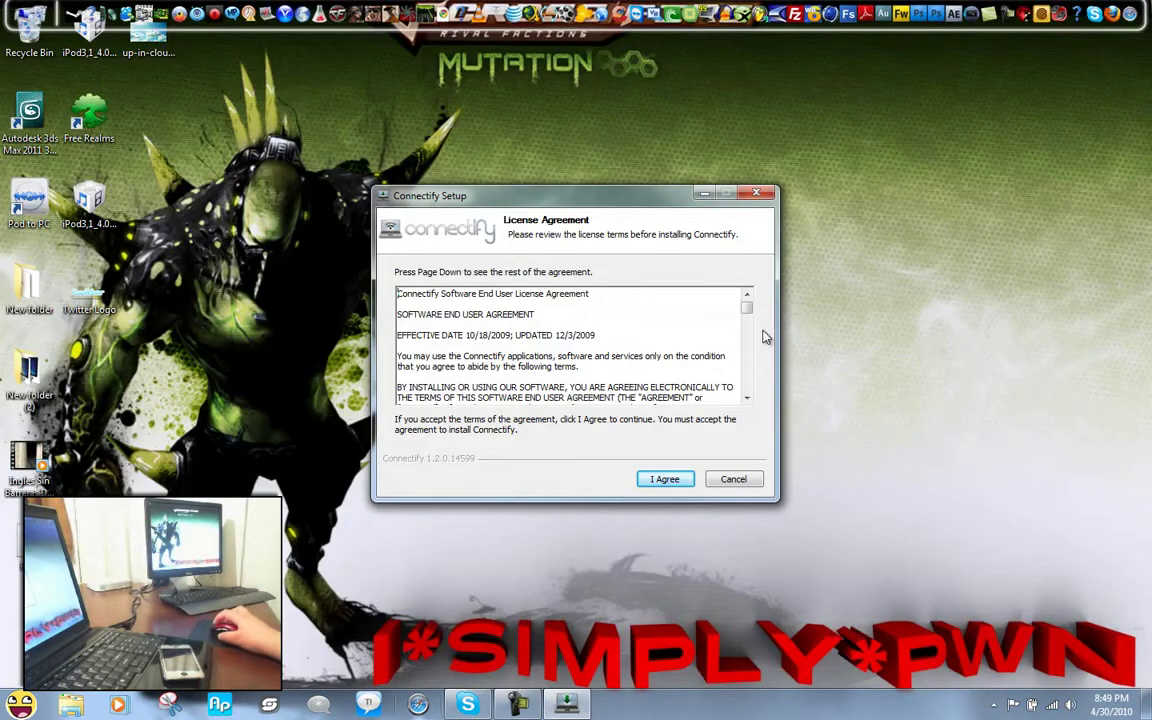
Accept the license, install Connectify 1.2.0.14599, and untick Show Readme
left_click(666, 481)
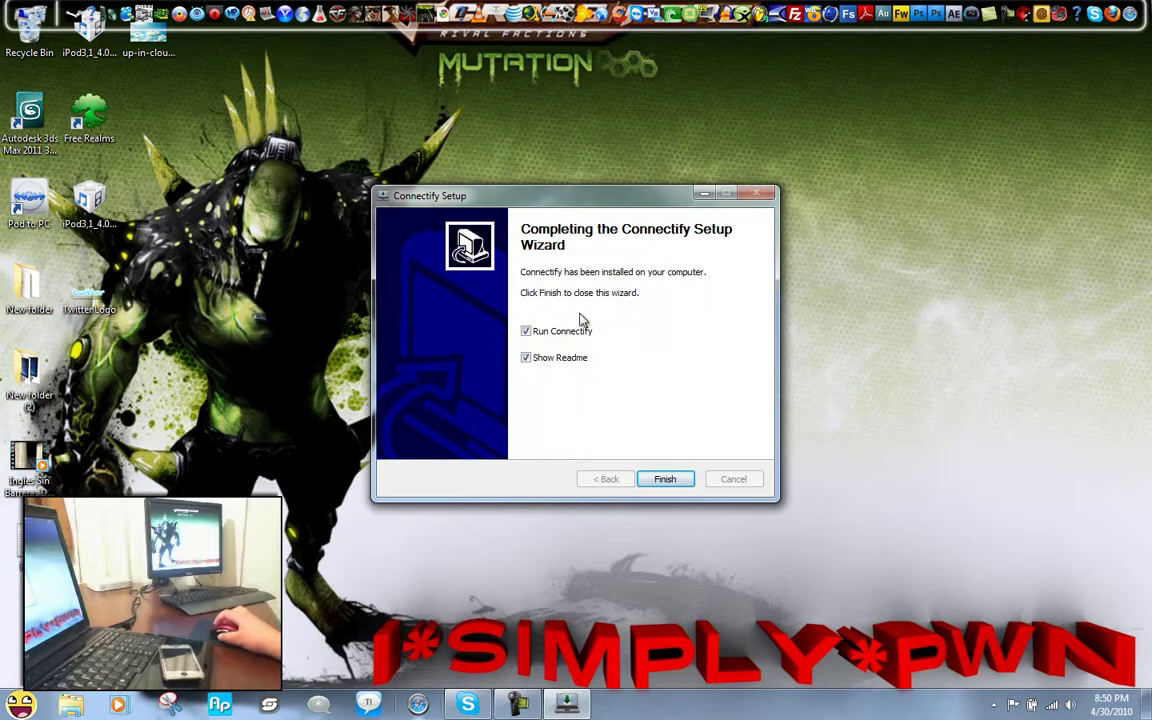
left_click(551, 360)
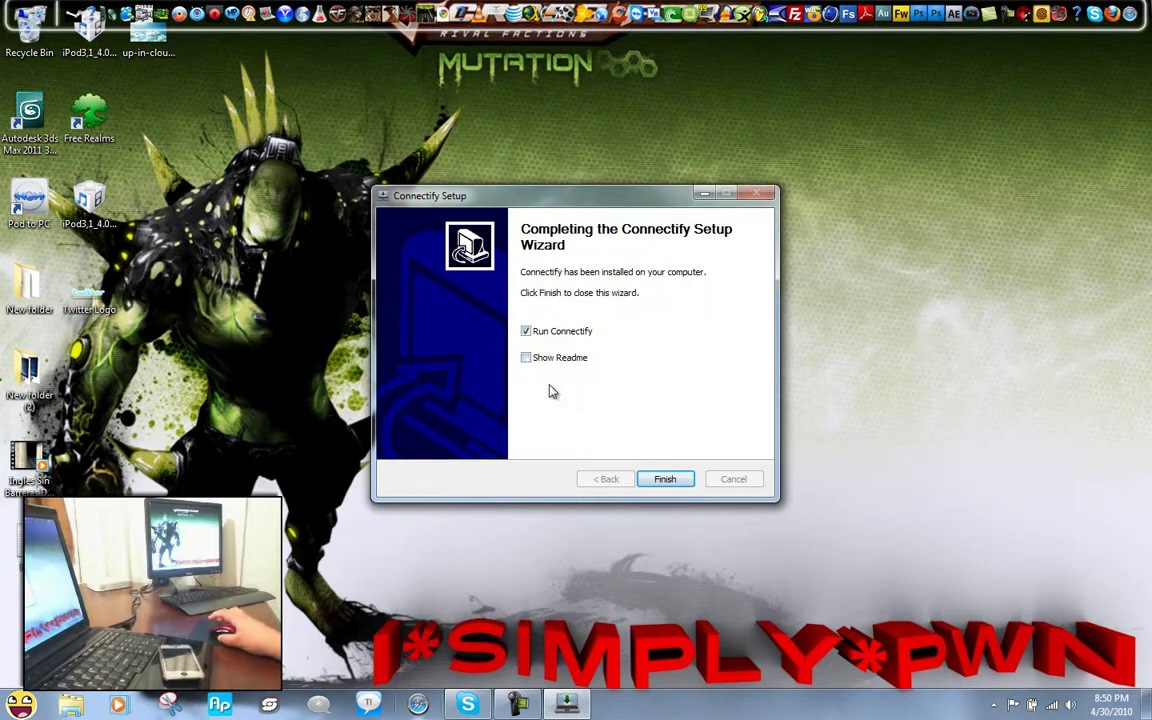
Finish setup and open Connectify from the tray, showing Wi-Fi Name iPod and Local Area Connection
left_click(670, 481)
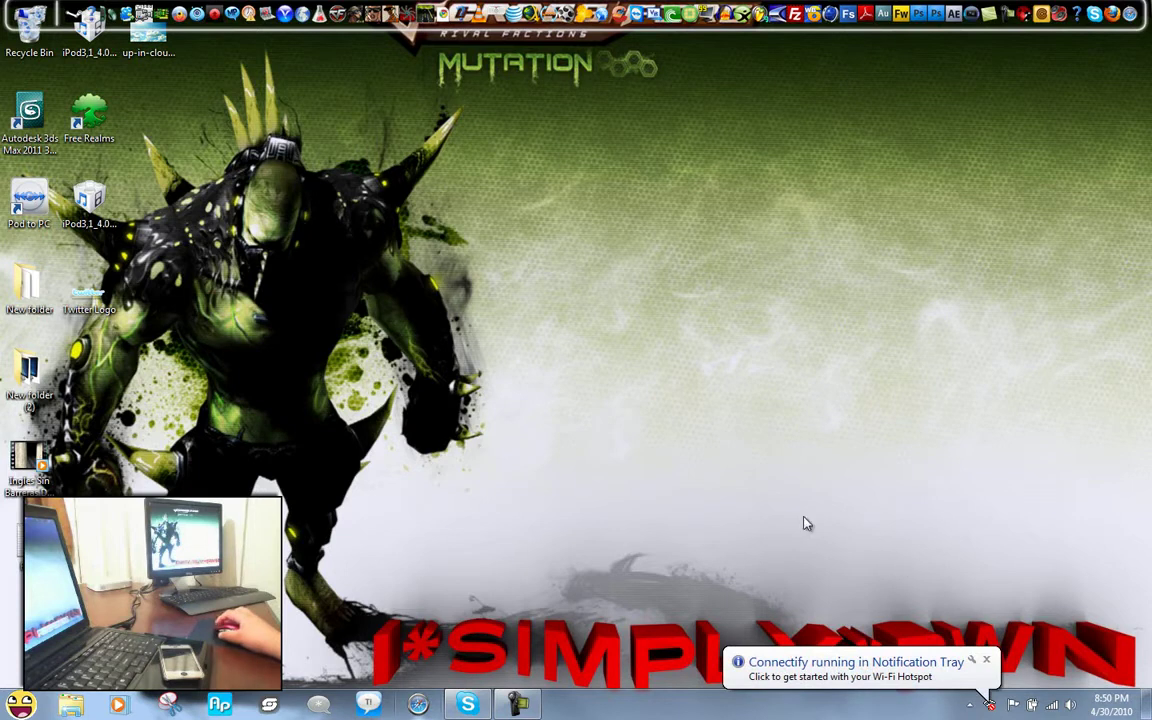
left_click(971, 705)
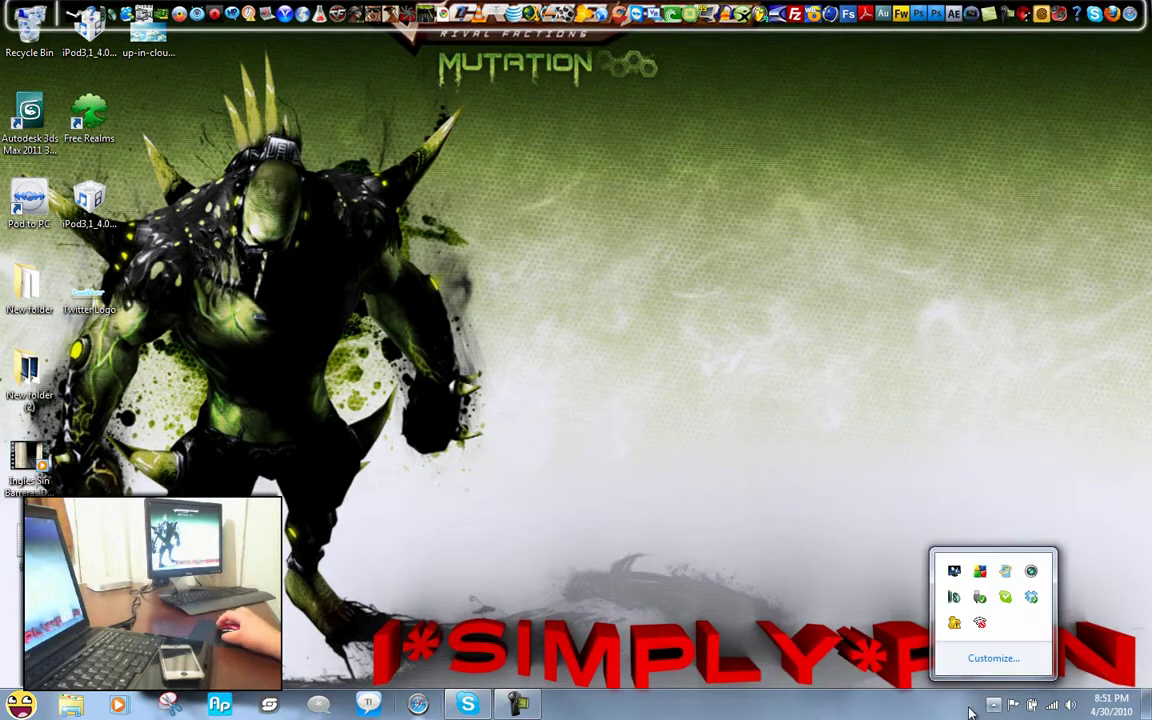
left_click(980, 622)
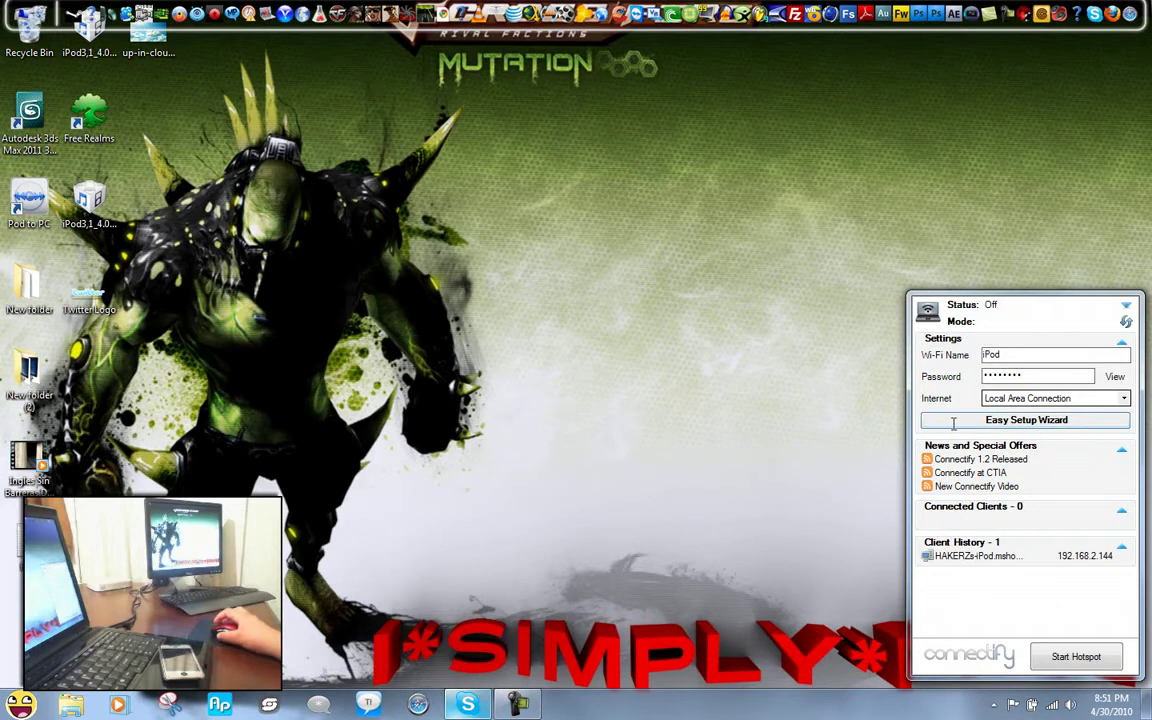
double_click(992, 354)
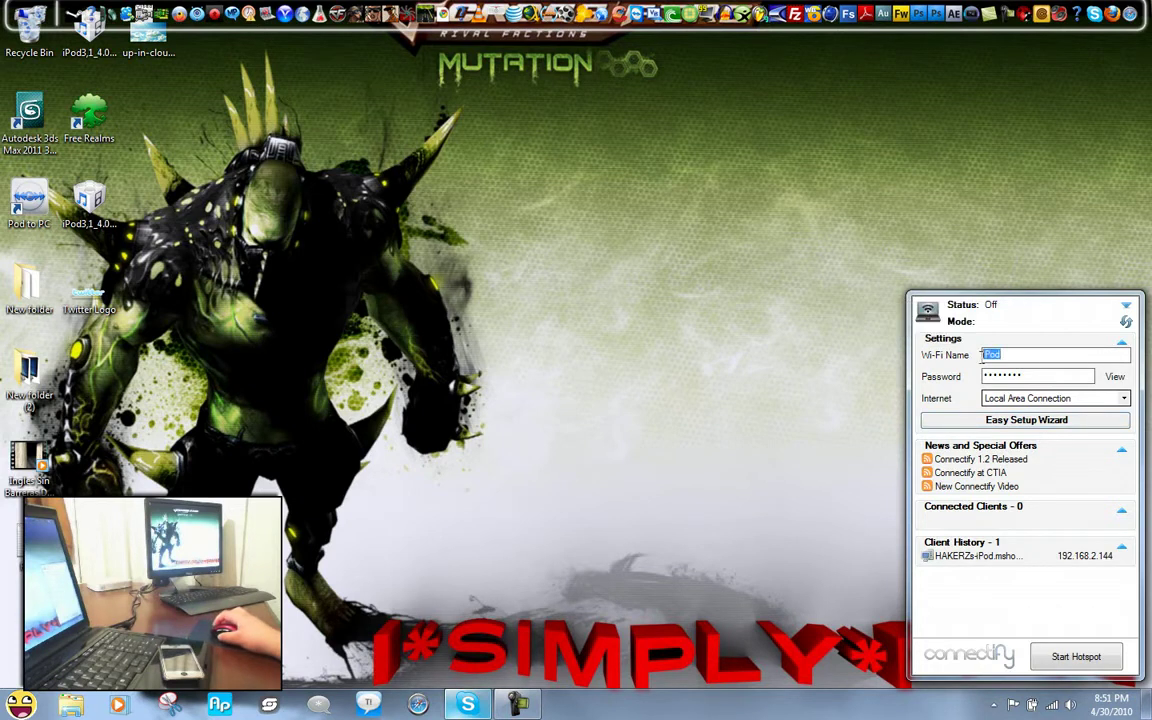
left_click(1022, 352)
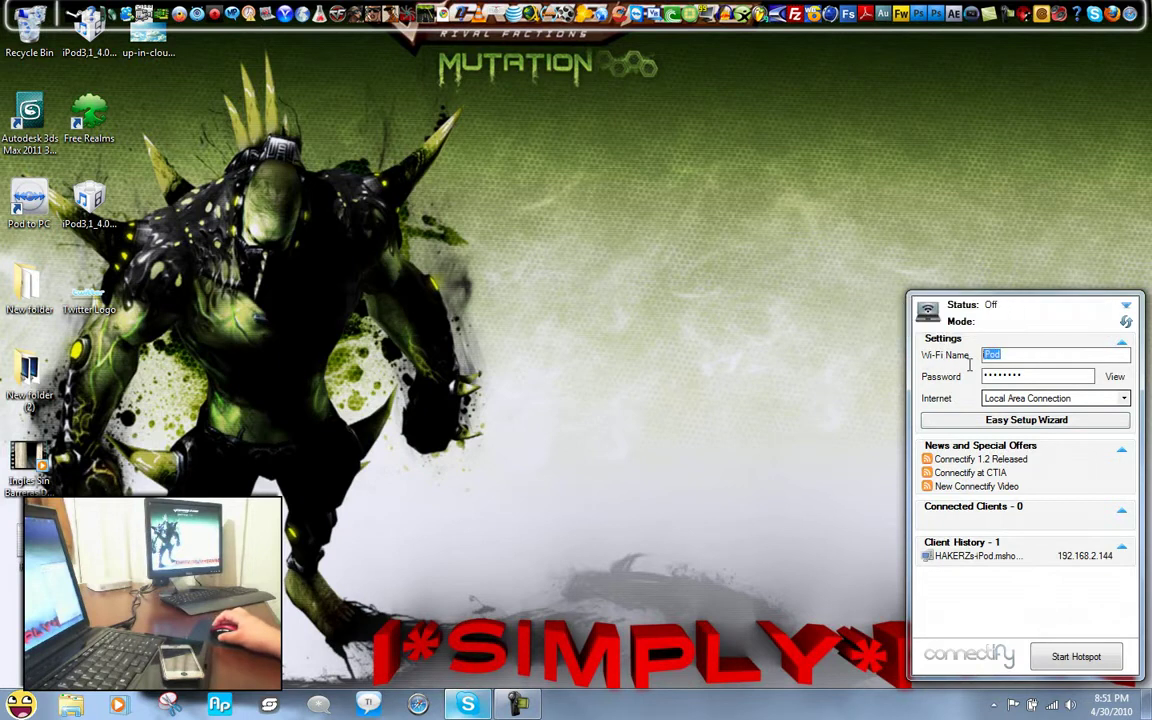
left_click(1032, 357)
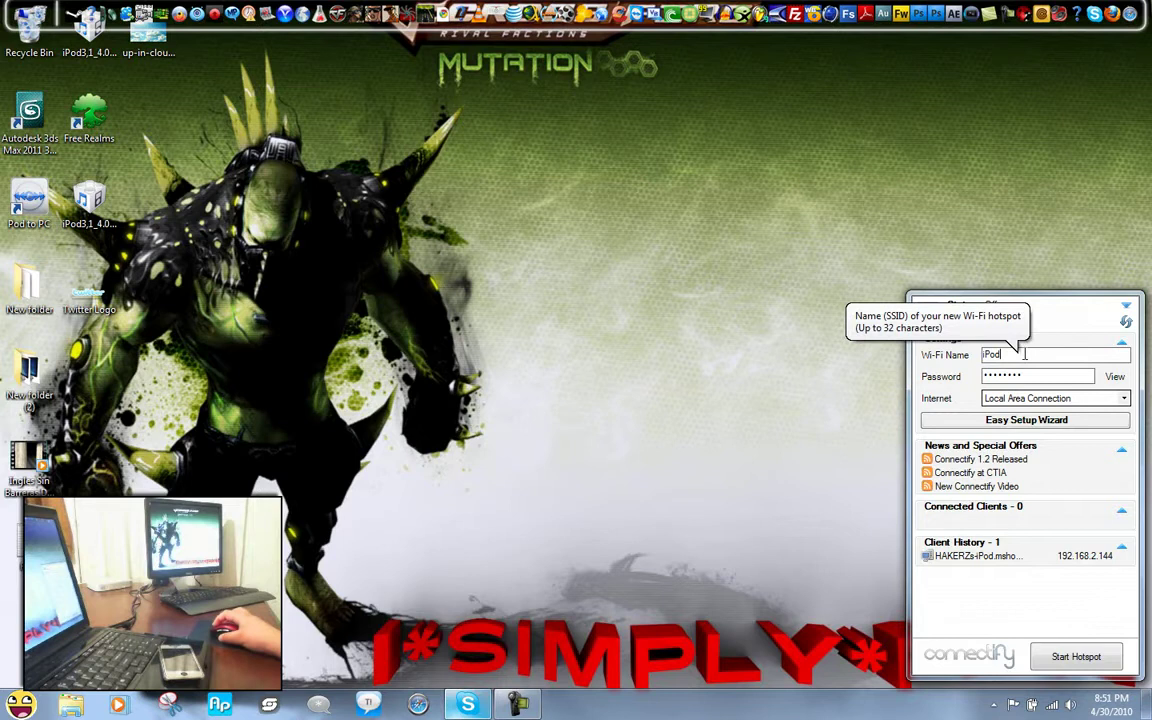
left_click_drag(996, 355, 950, 358)
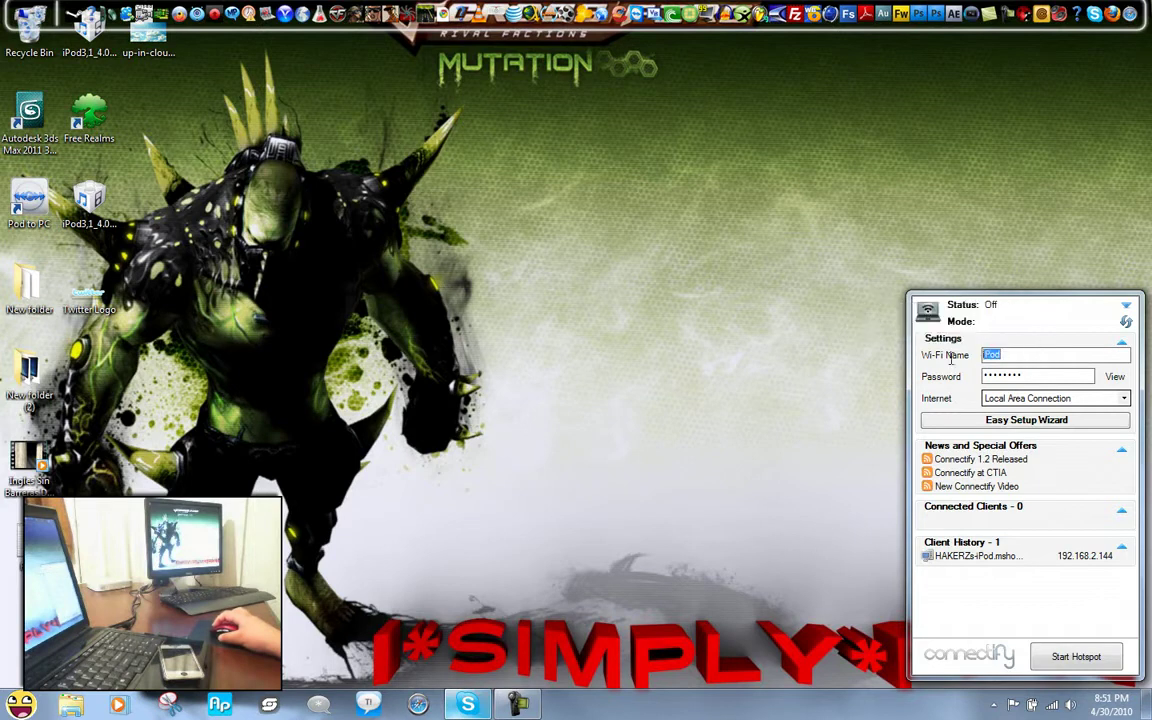
left_click(1032, 352)
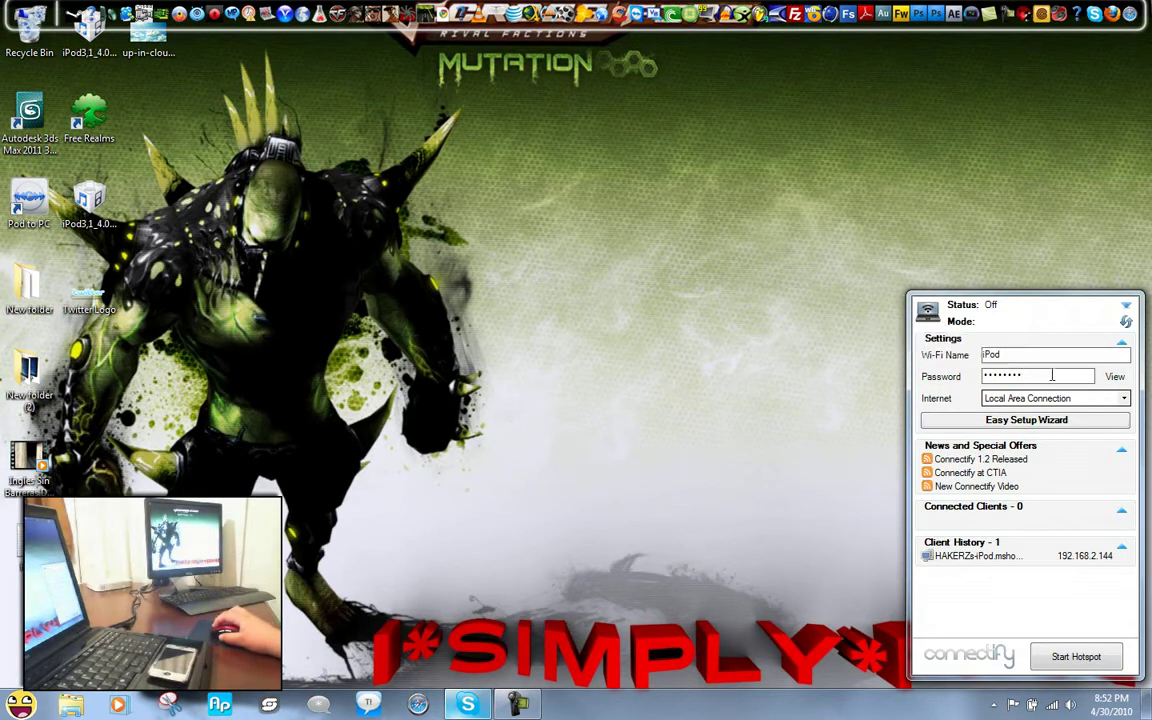
Replace the hotspot password with a new one
left_click_drag(1052, 375, 926, 377)
key("BackSpace")
type("****")
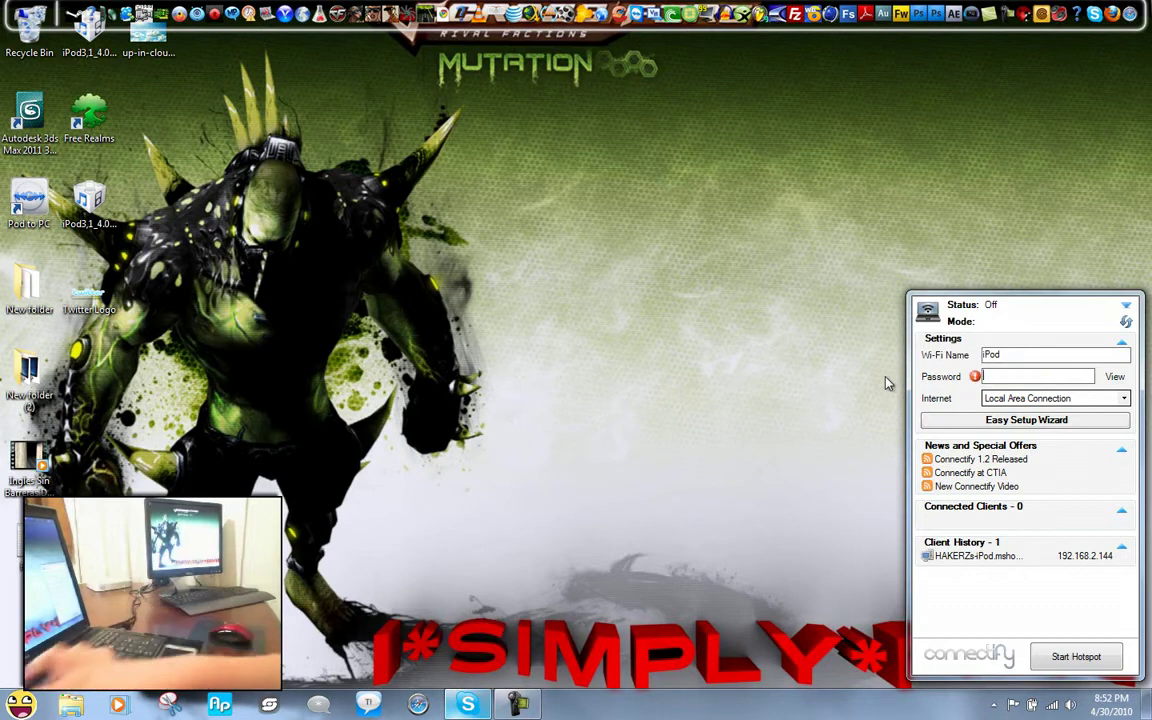
type("****")
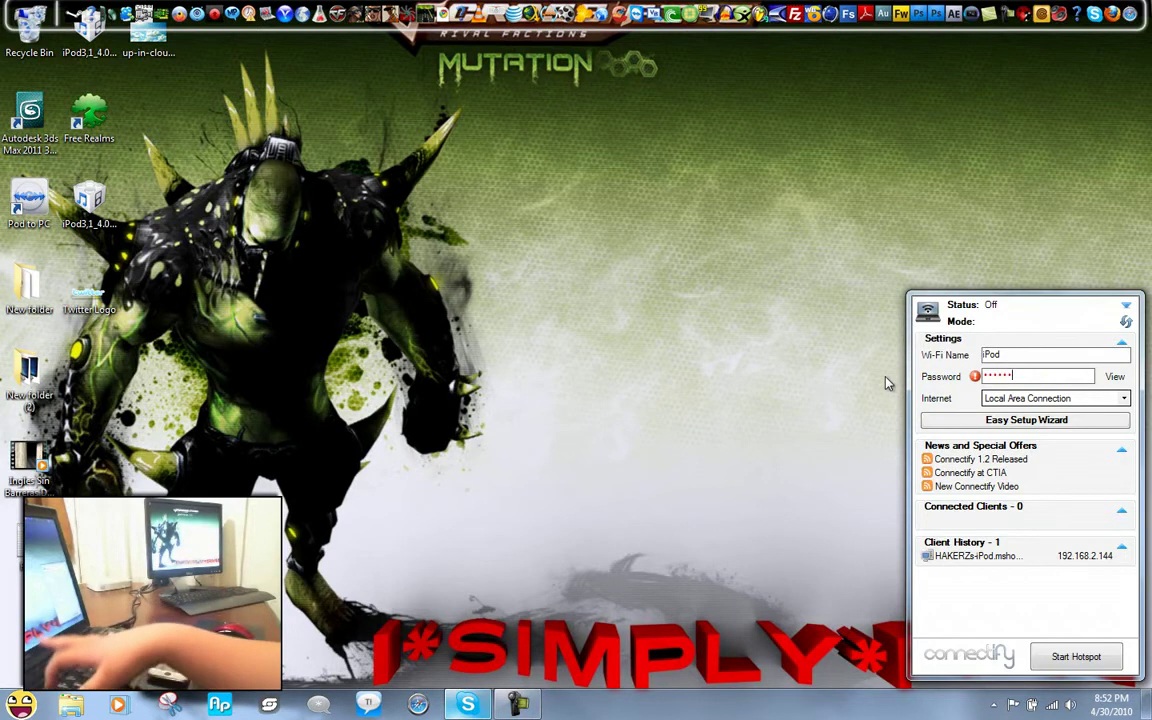
Set Internet sharing to Local Area Connection
left_click(1124, 399)
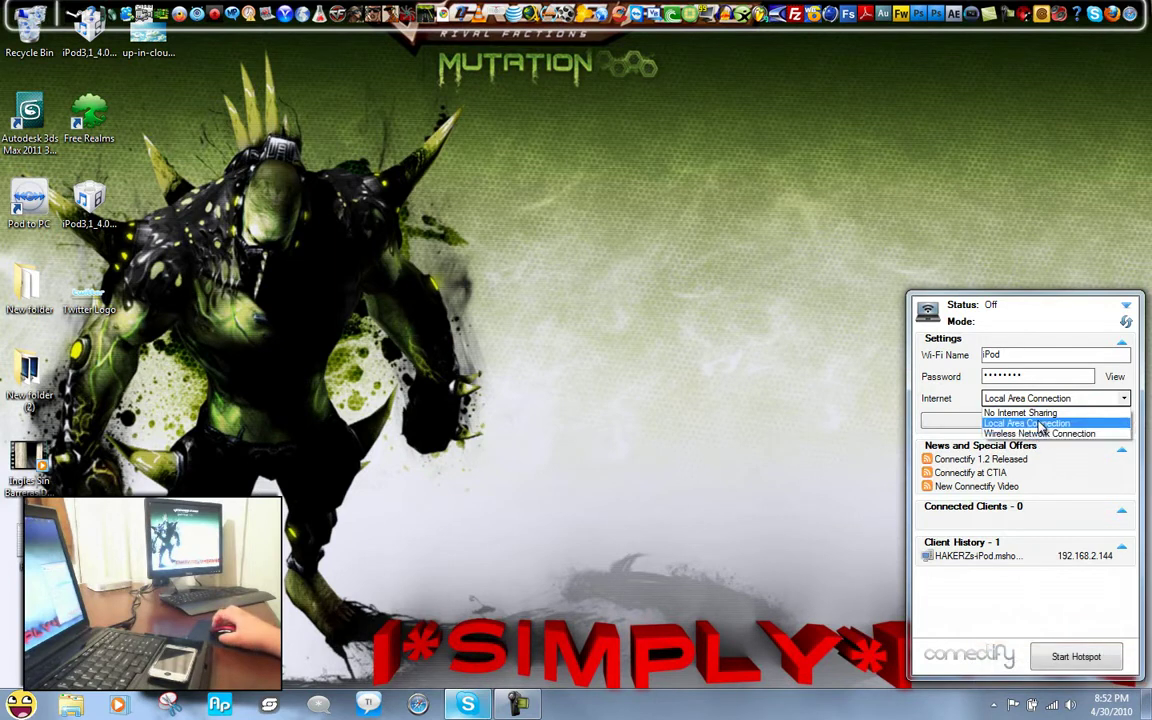
key("Escape")
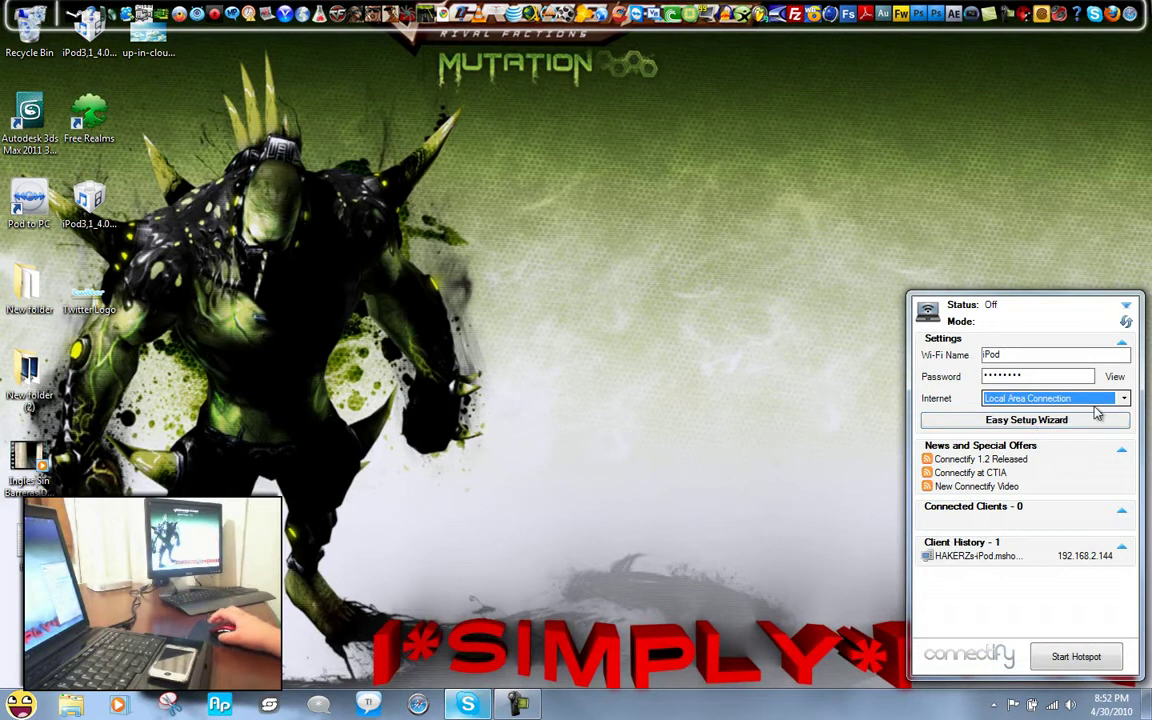
key("alt+Down")
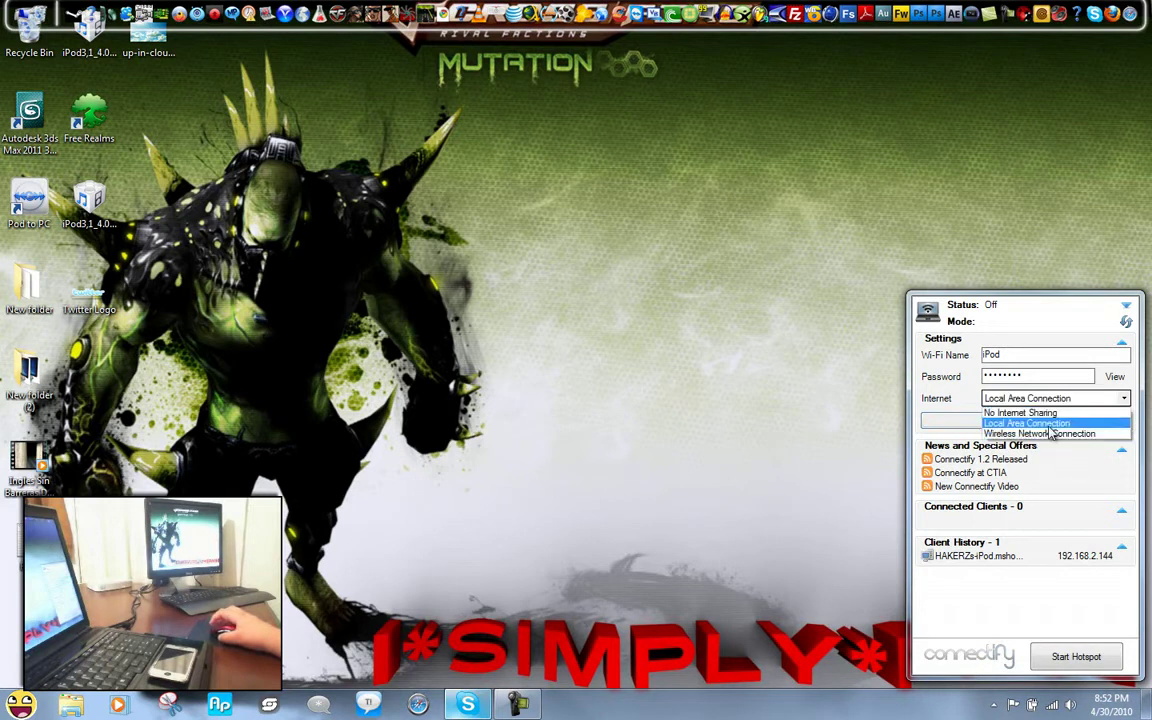
left_click(1047, 426)
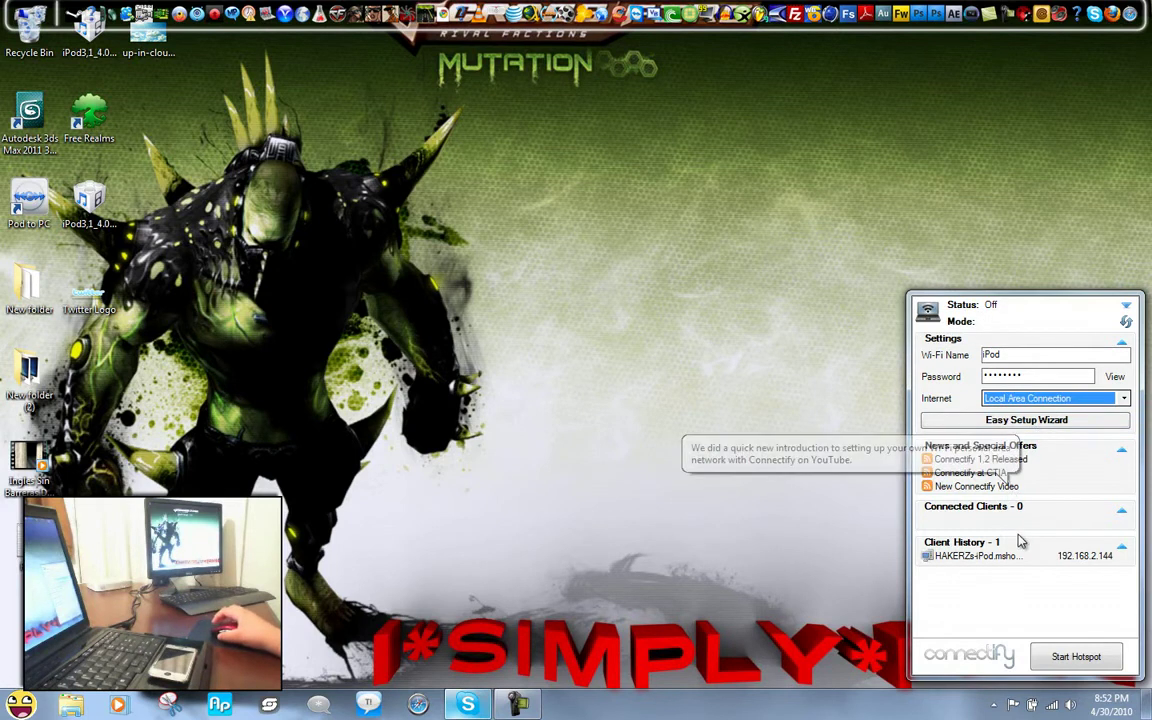
Start the iPod hotspot as a WPA2-PSK access point and connect the iPod client at 192.168.2.144
left_click(1076, 662)
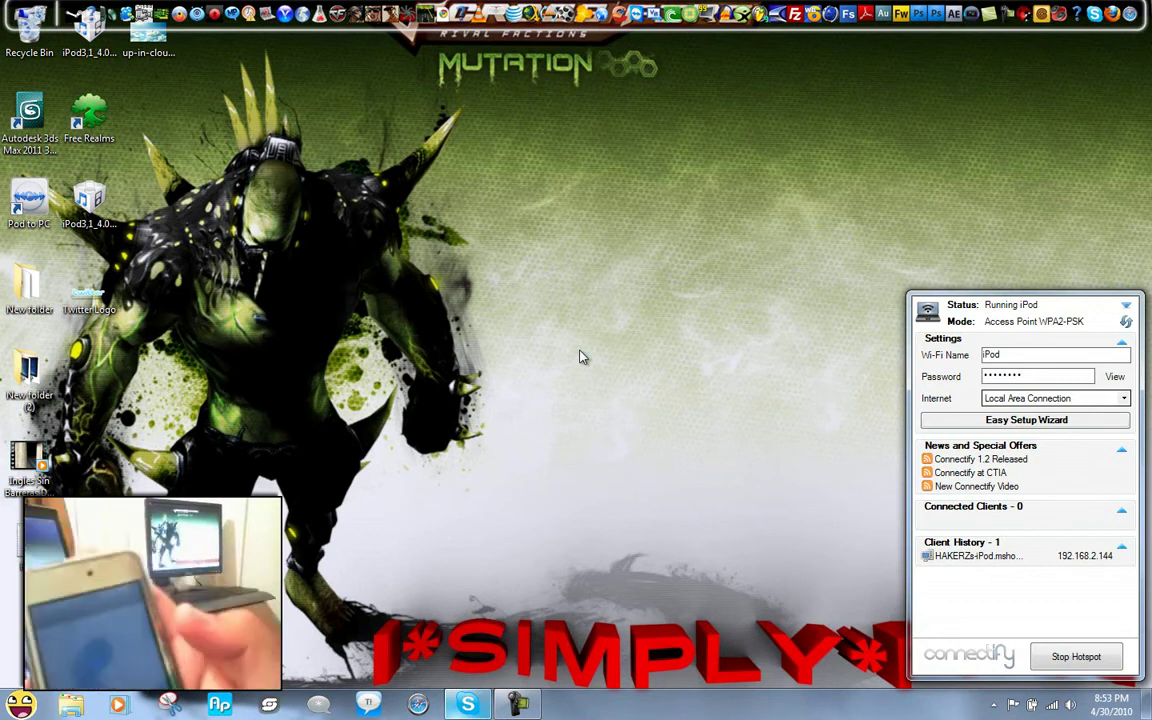
left_click(517, 704)
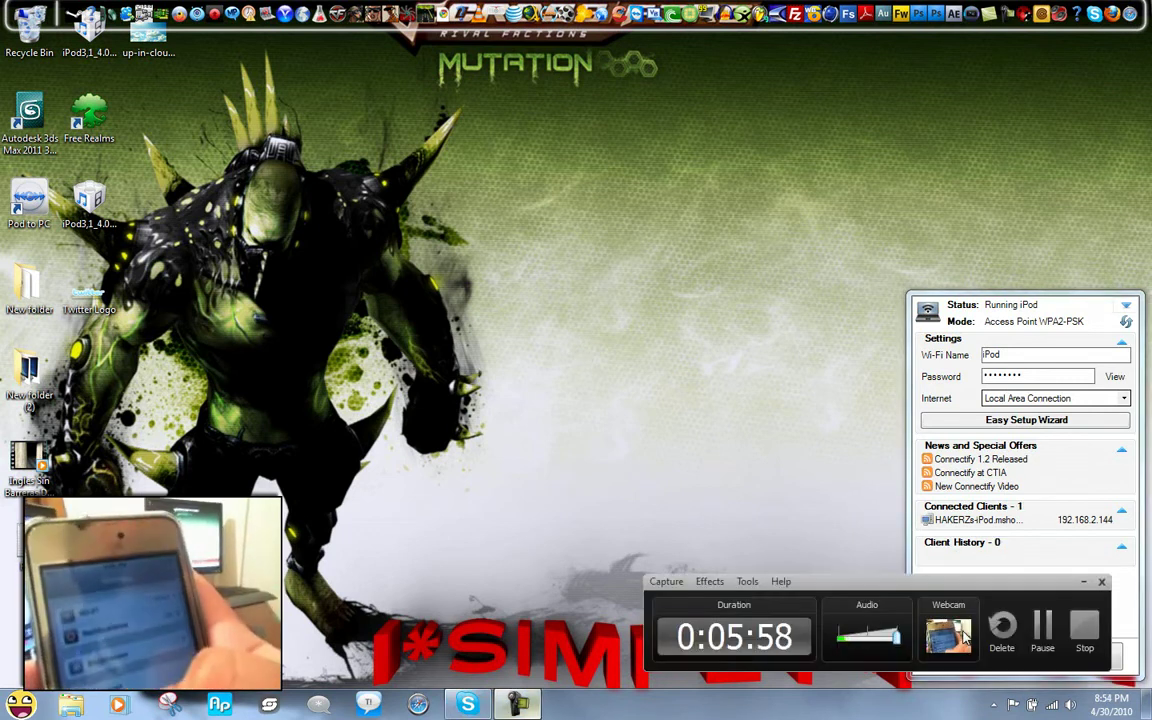